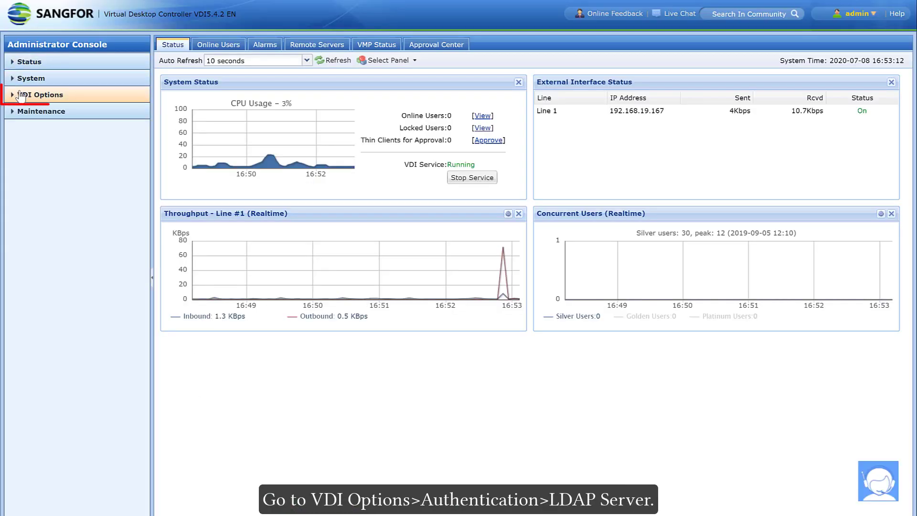
Open the Testserver LDAP settings and expand the srv node in its Base DN domain tree.
click(21, 95)
click(52, 336)
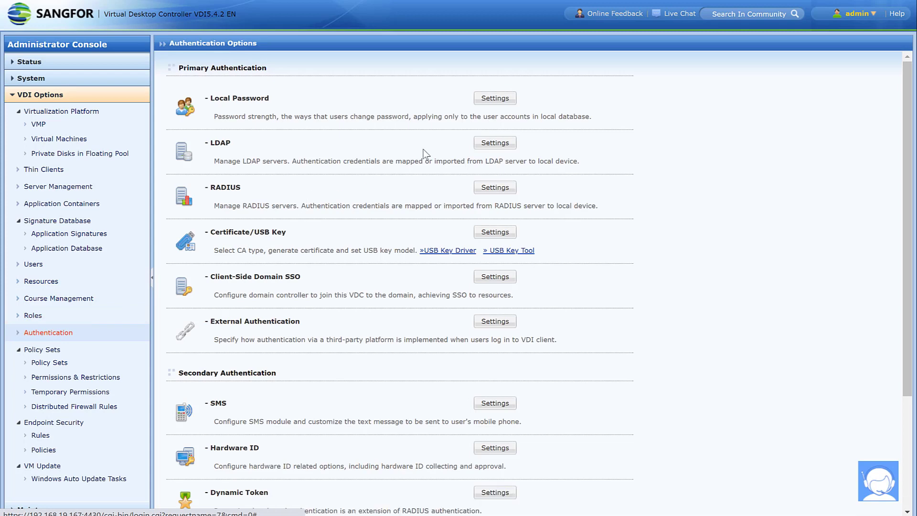
click(484, 144)
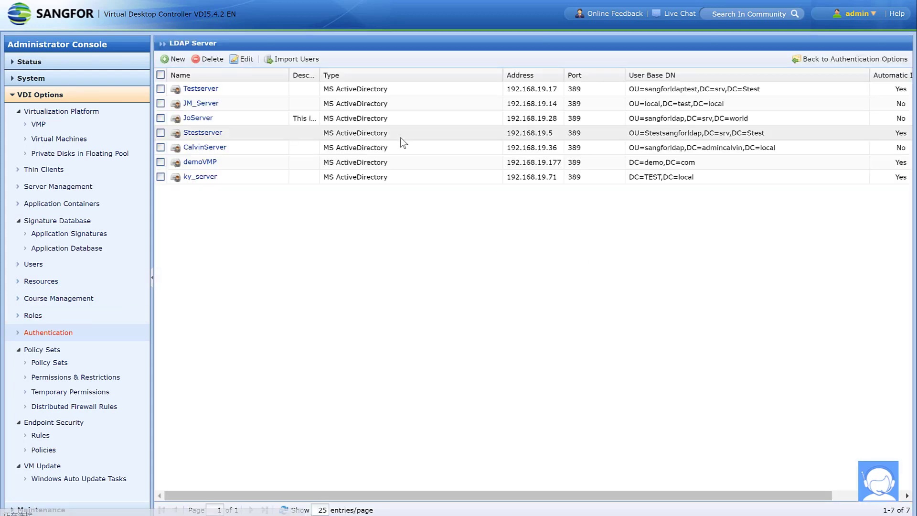
click(203, 91)
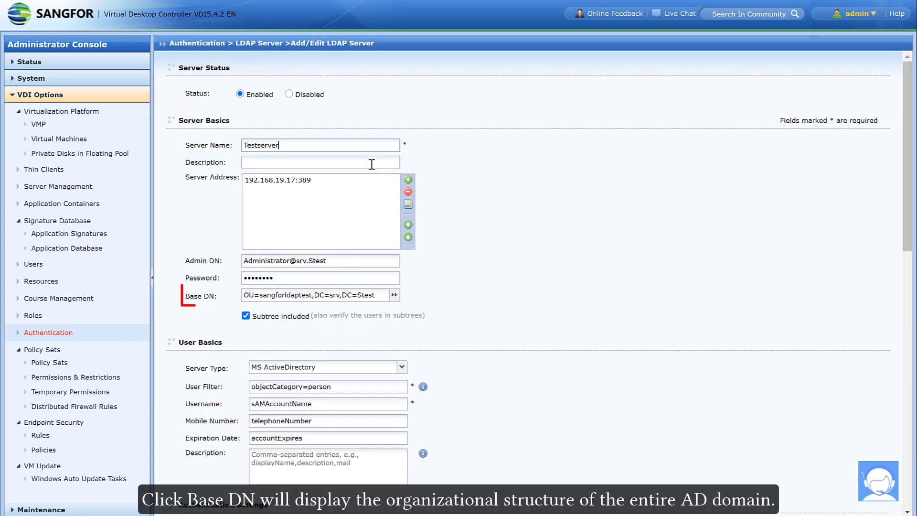
click(394, 295)
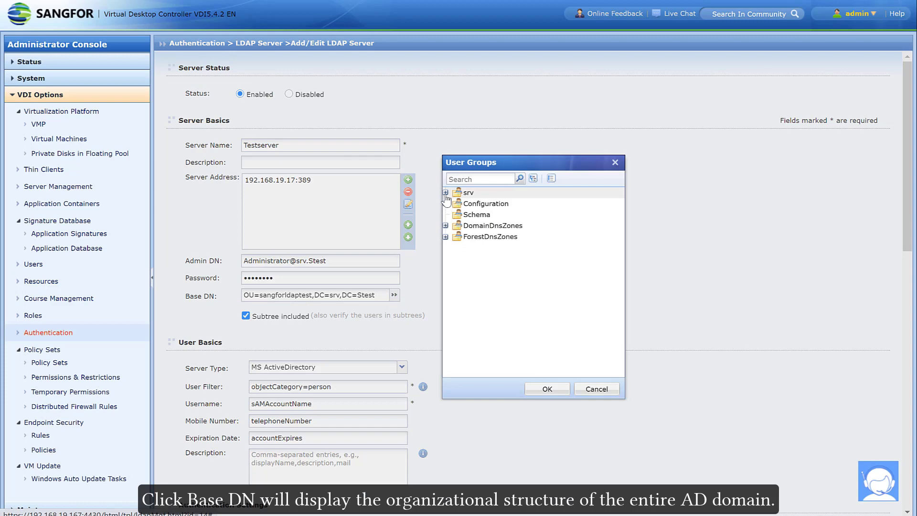
click(445, 192)
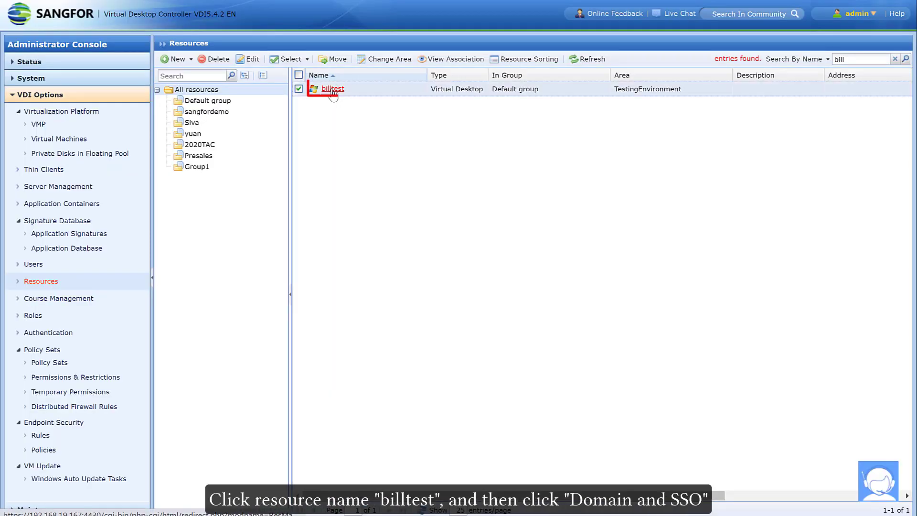
Run Test Connectivity in billtest's Domain and SSO settings to check the AD domain connection.
click(333, 89)
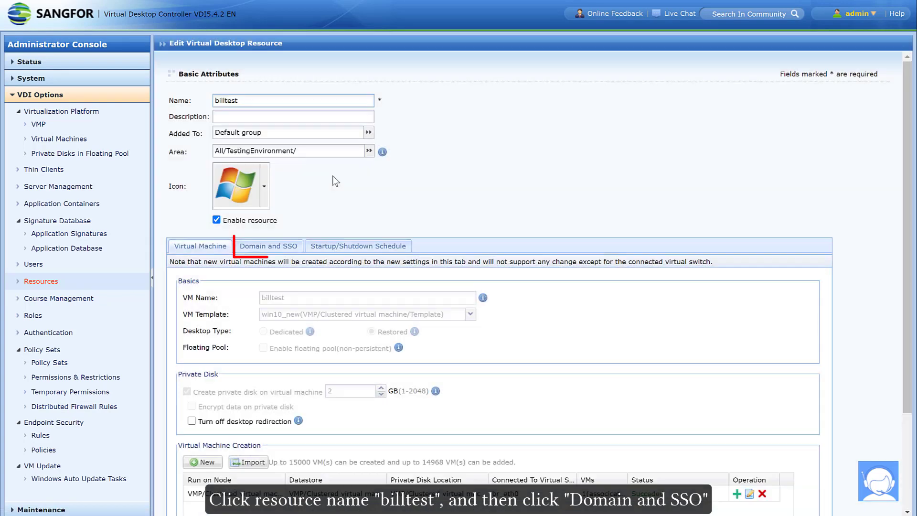
click(272, 248)
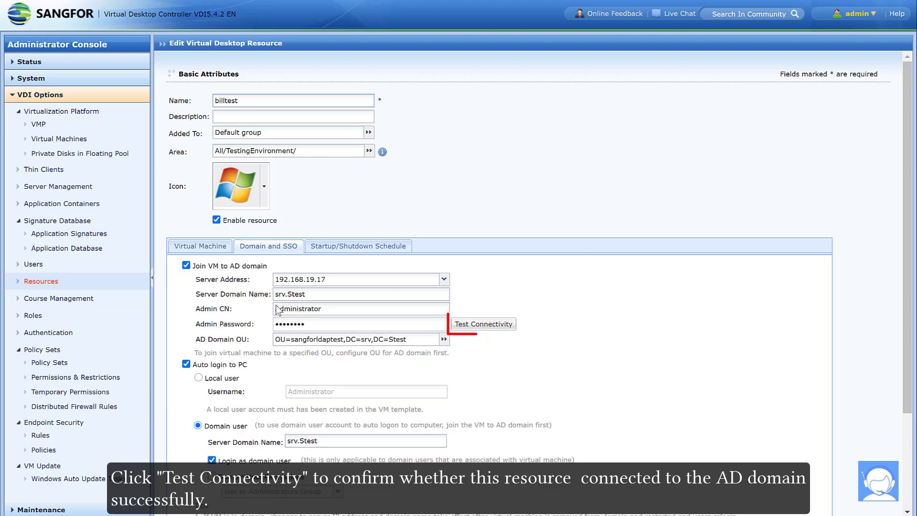
click(467, 325)
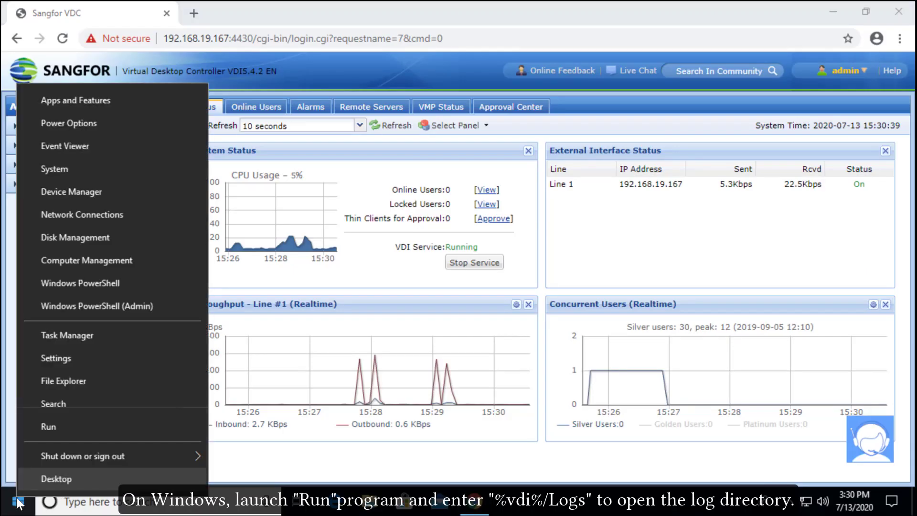
Open the %vdi%/Logs folder from the Run dialog on the Win+X menu.
click(50, 423)
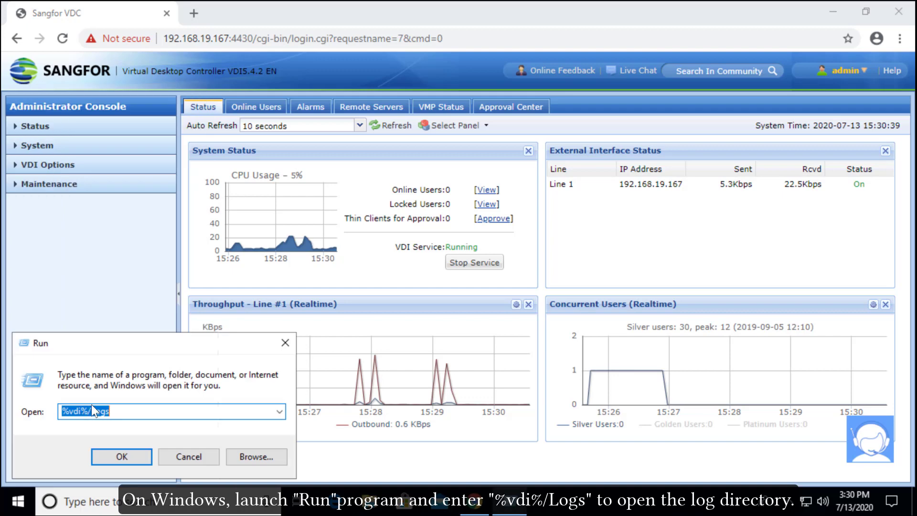
click(120, 412)
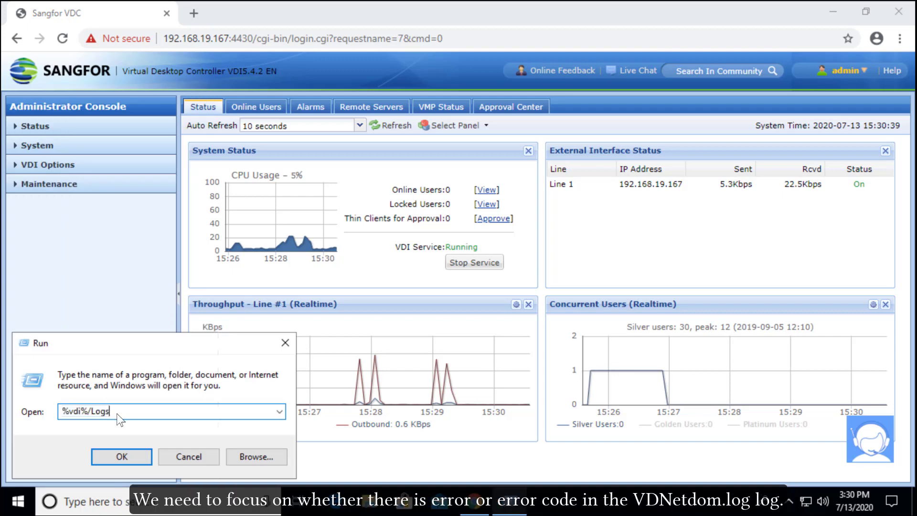
key(Return)
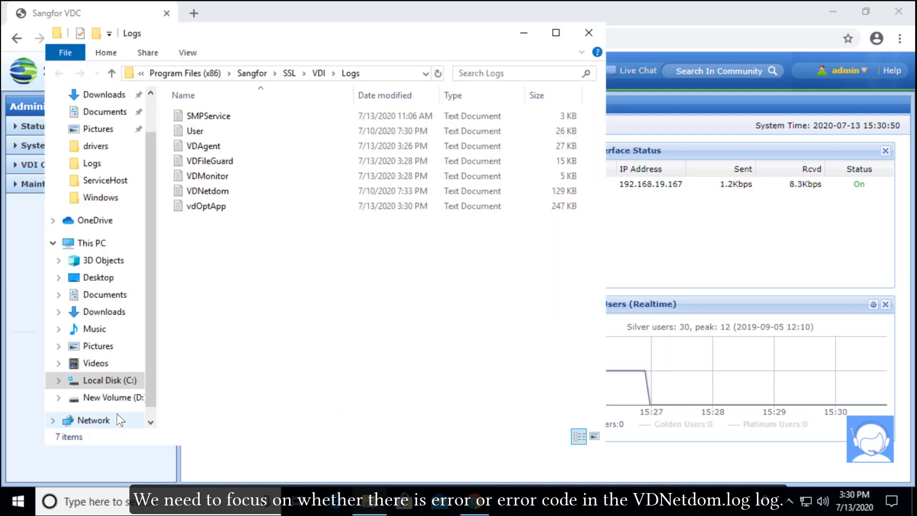
Open the VDNetdom log maximized in Notepad and scroll to its end.
double_click(221, 193)
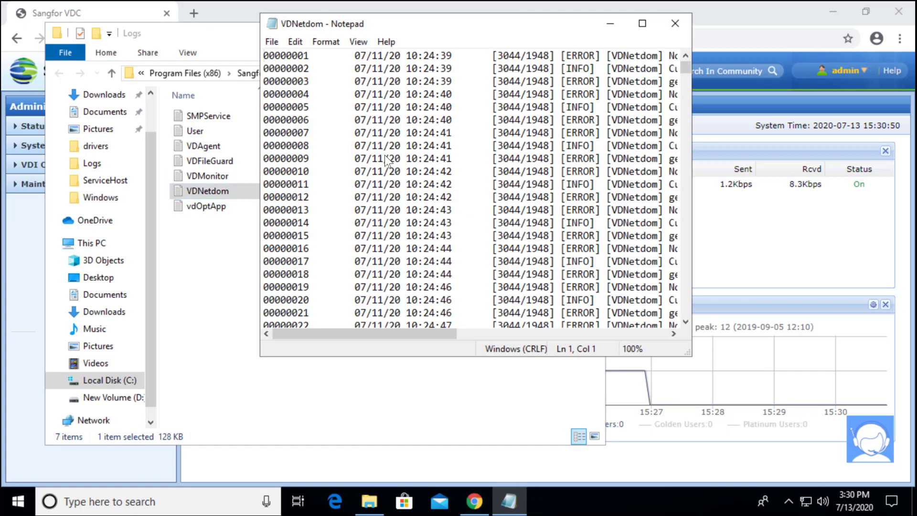
click(643, 24)
drag(907, 271, 896, 467)
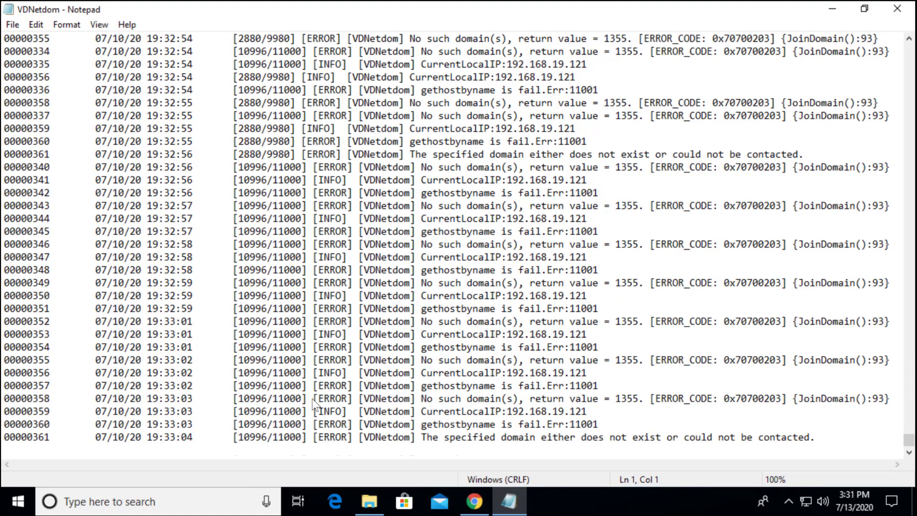
Copy the error code 0x70700203 from the ERROR entry on line 00000358.
drag(314, 398, 350, 399)
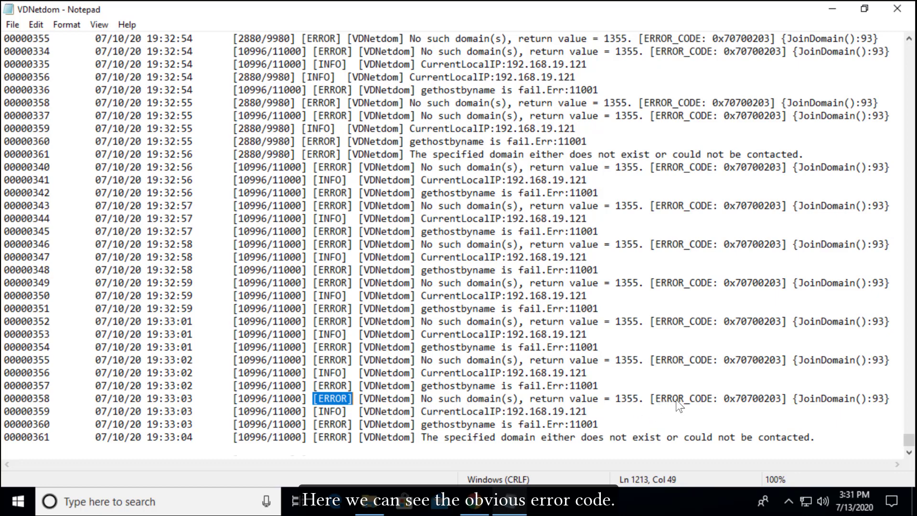
drag(655, 399, 779, 398)
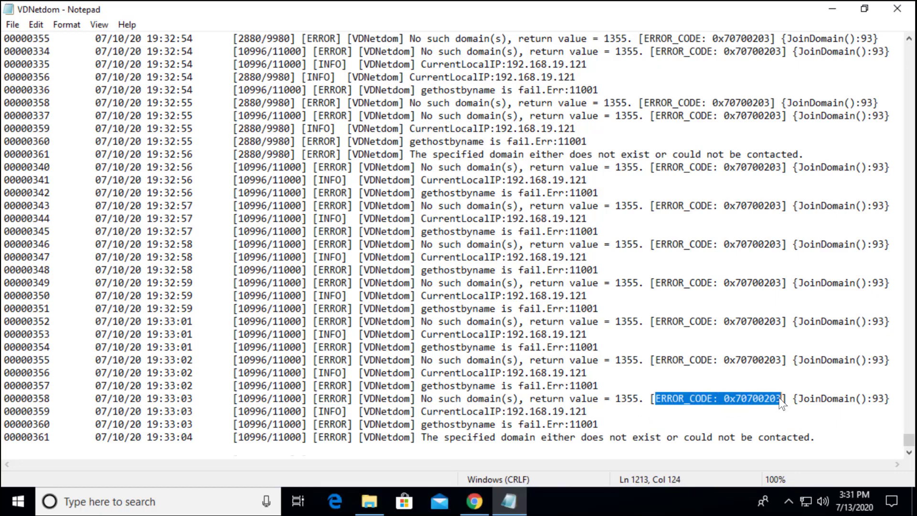
click(752, 419)
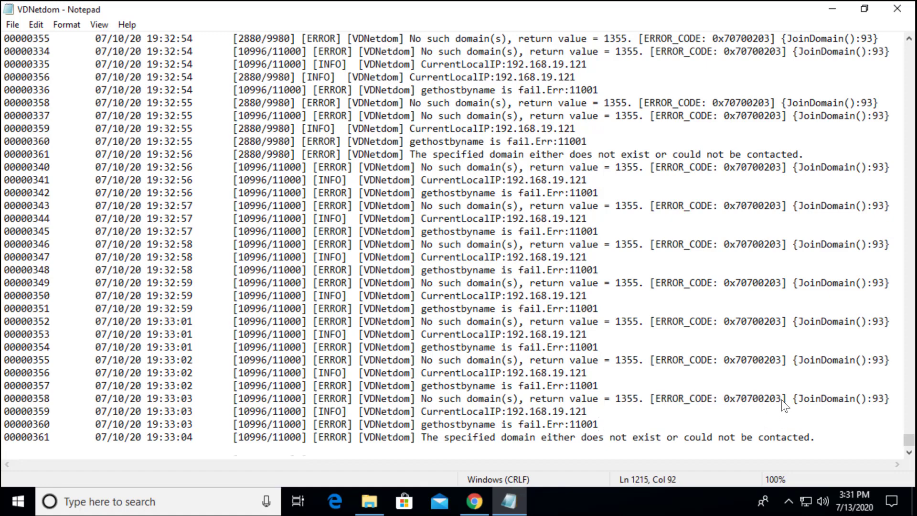
drag(782, 399, 726, 399)
right_click(729, 400)
click(766, 223)
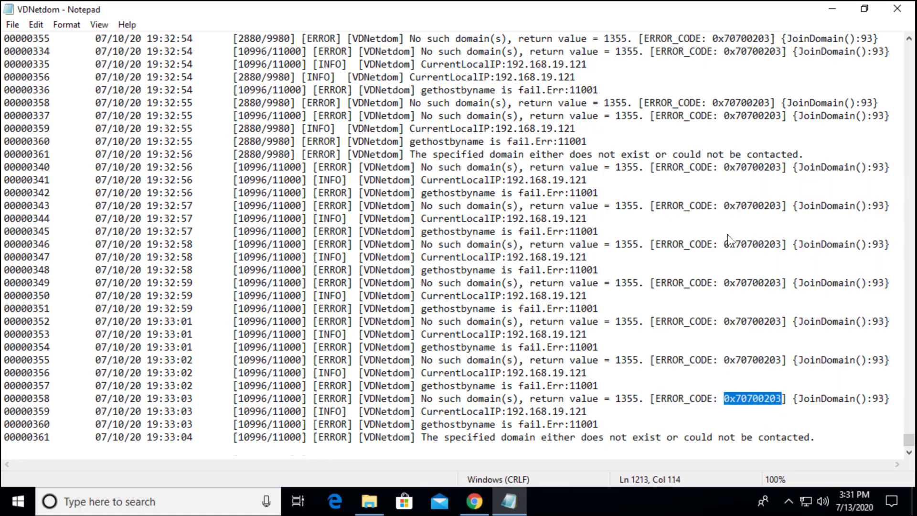
In the VDC console, go to Maintenance > Troubleshooting > Logs and open Error Code Details.
click(474, 501)
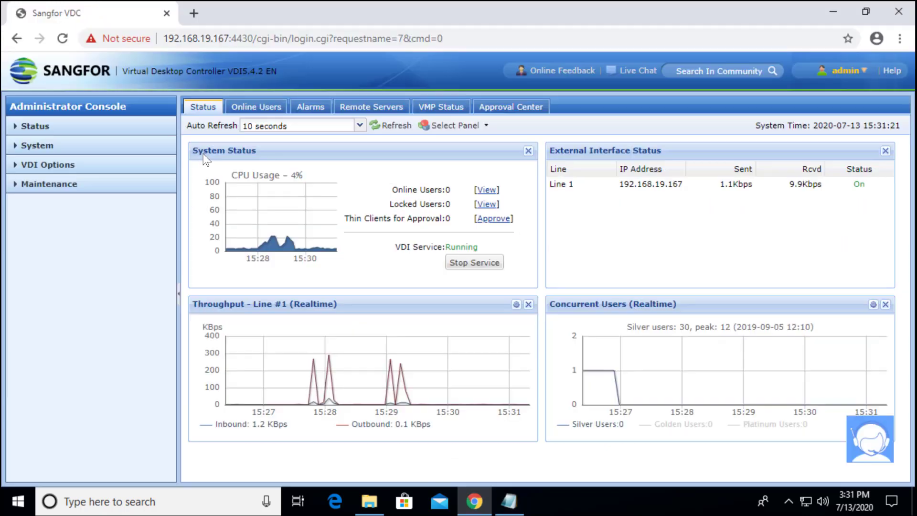
click(32, 166)
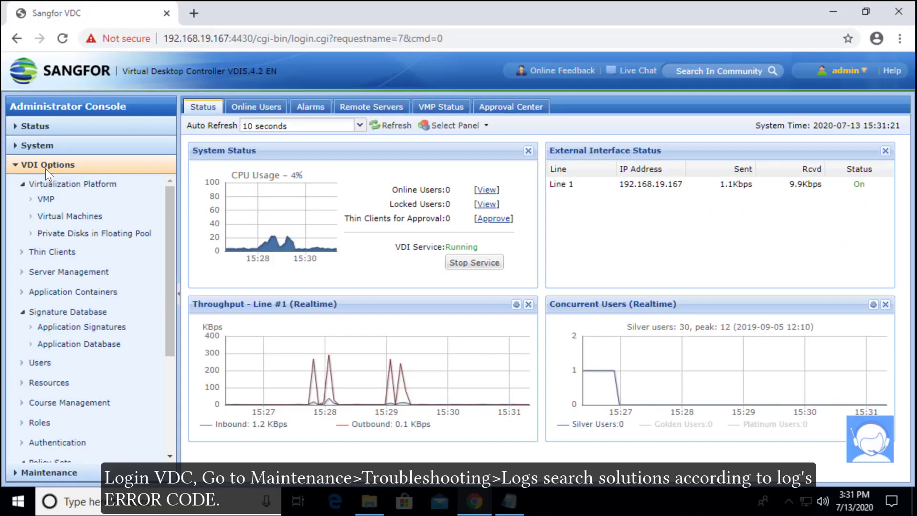
click(44, 162)
click(40, 184)
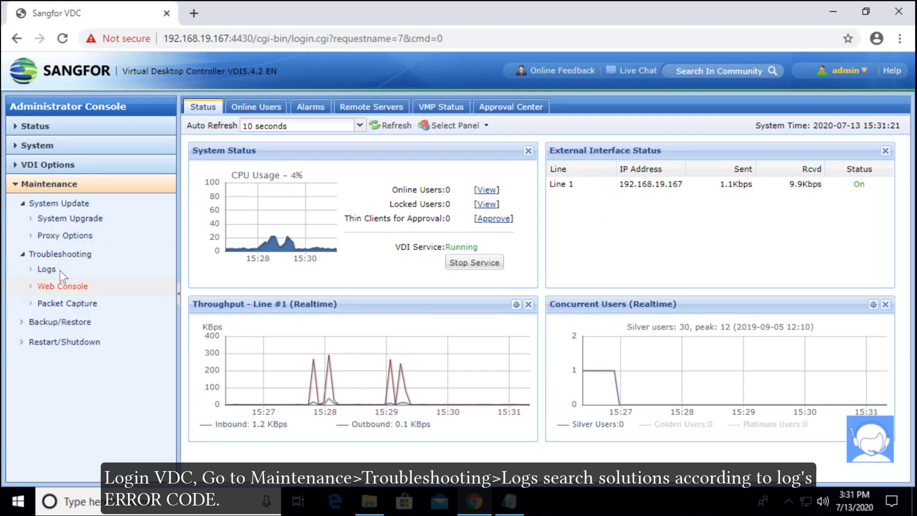
click(59, 270)
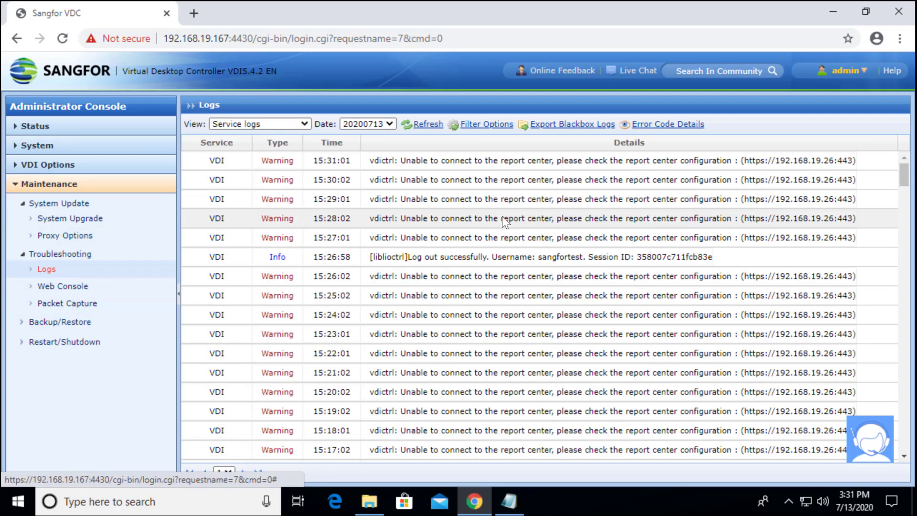
click(654, 123)
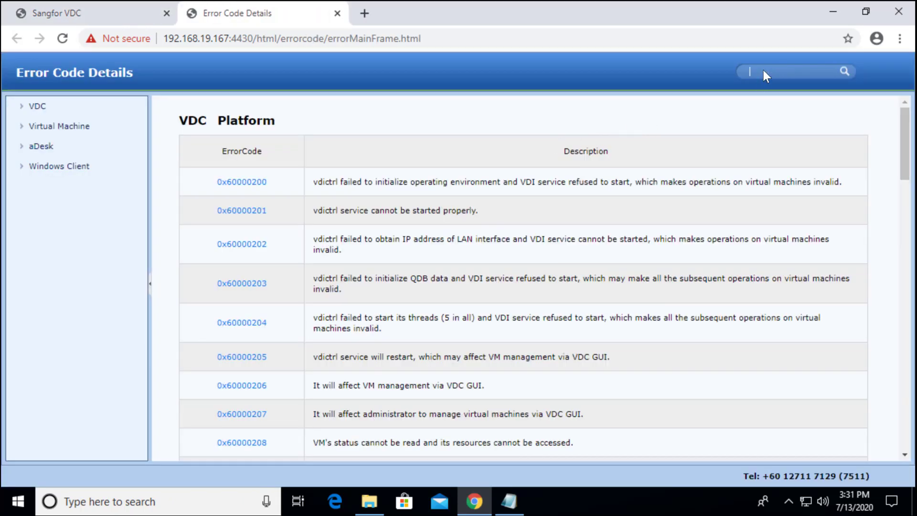
Search for 0x70700203, open its JOIN_DOMAIN_NOT_EXIST entry and highlight the possible cause.
click(845, 71)
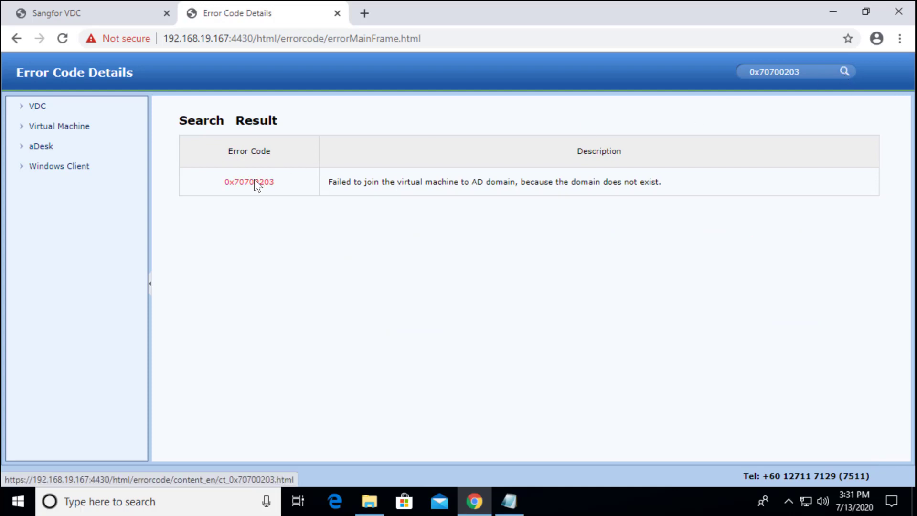
click(254, 180)
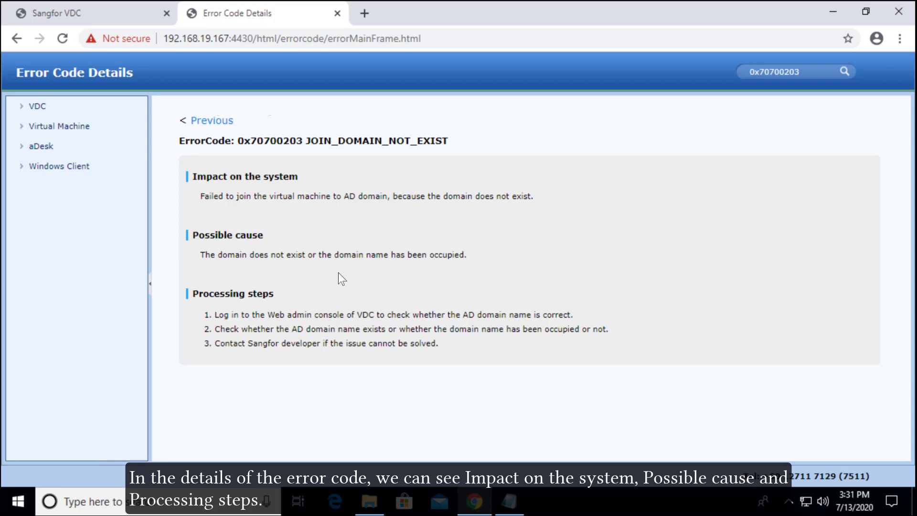
drag(467, 255, 197, 254)
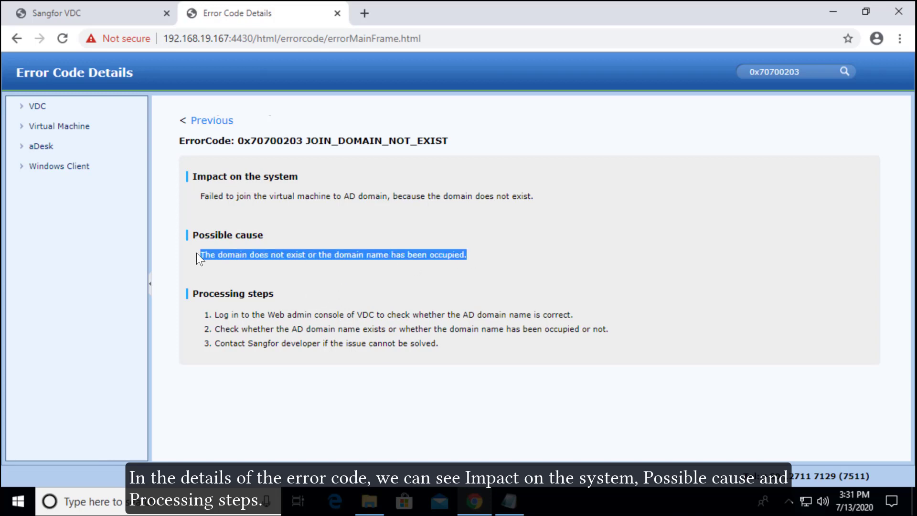